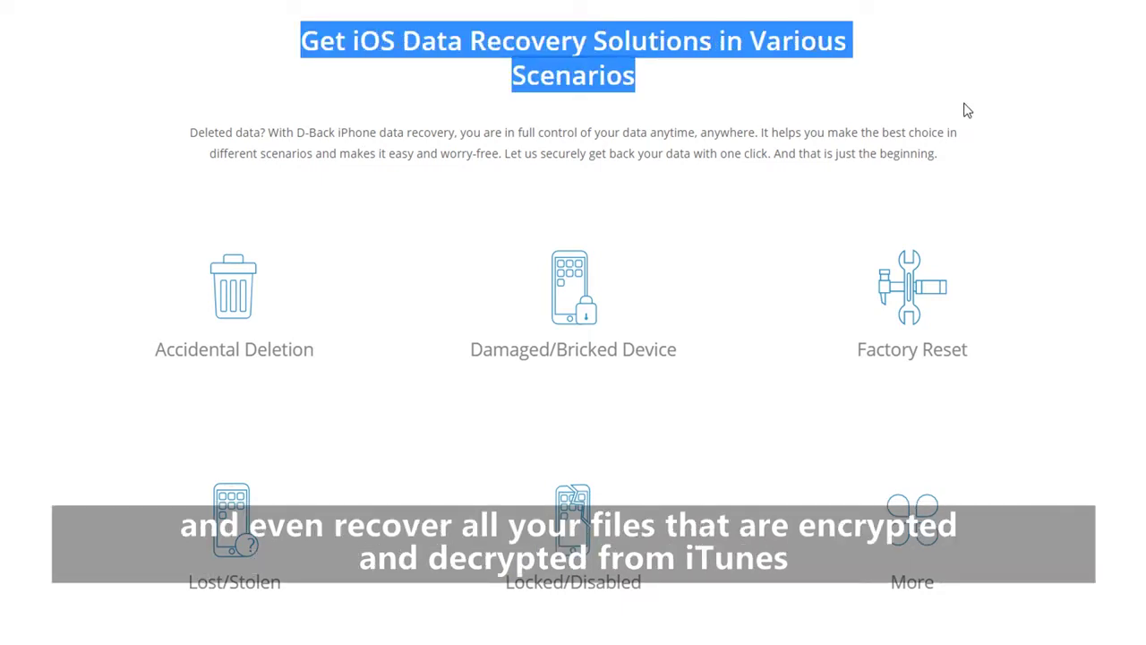
# Scroll back to the D-Back page header and briefly highlight the iMyFone D-Back product name.
pyautogui.click(967, 109)
pyautogui.scroll(5, 639, 422)
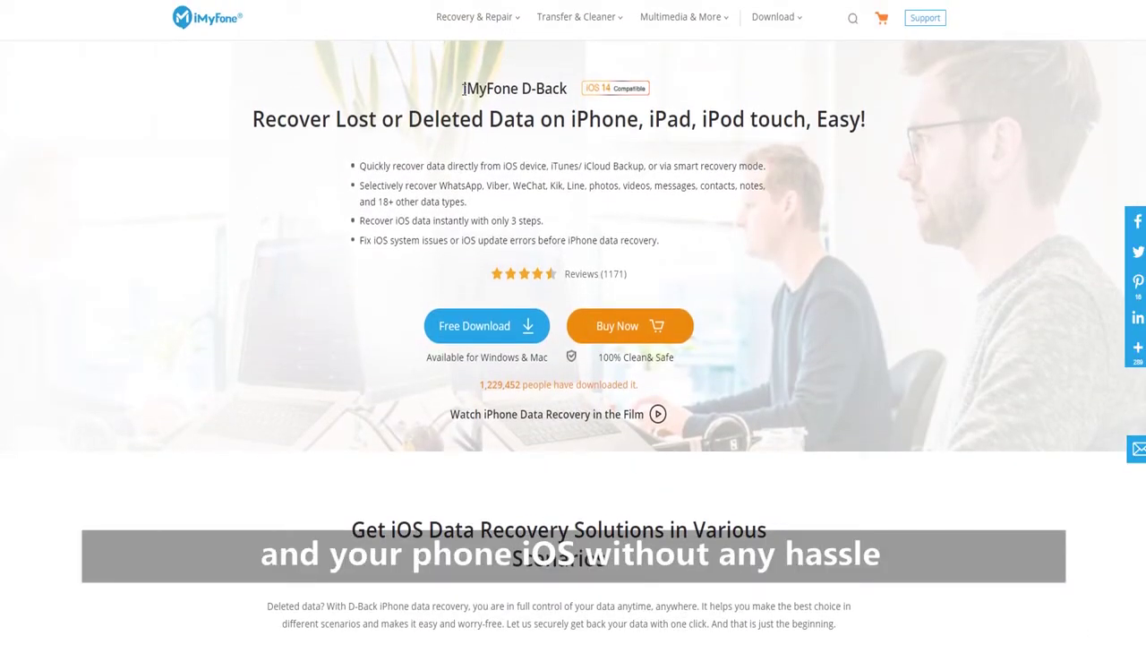
pyautogui.moveTo(460, 97); pyautogui.dragTo(721, 95)
pyautogui.click(721, 95)
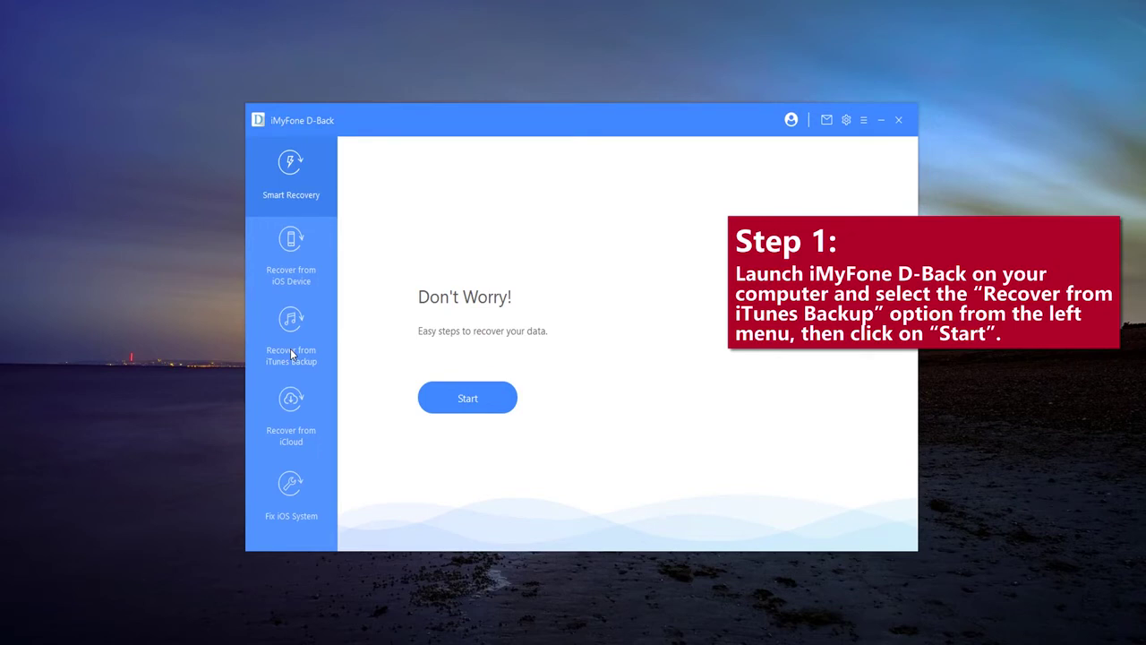
# Scan the iPhone 6s iTunes backup for all data types.
pyautogui.click(291, 354)
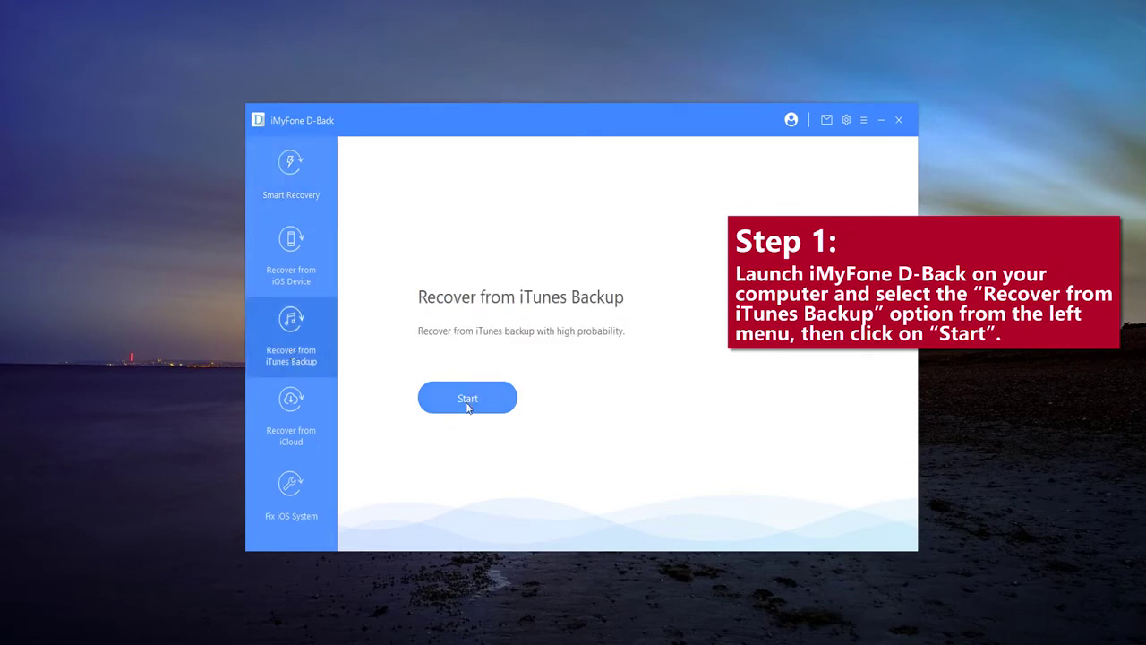
pyautogui.click(468, 401)
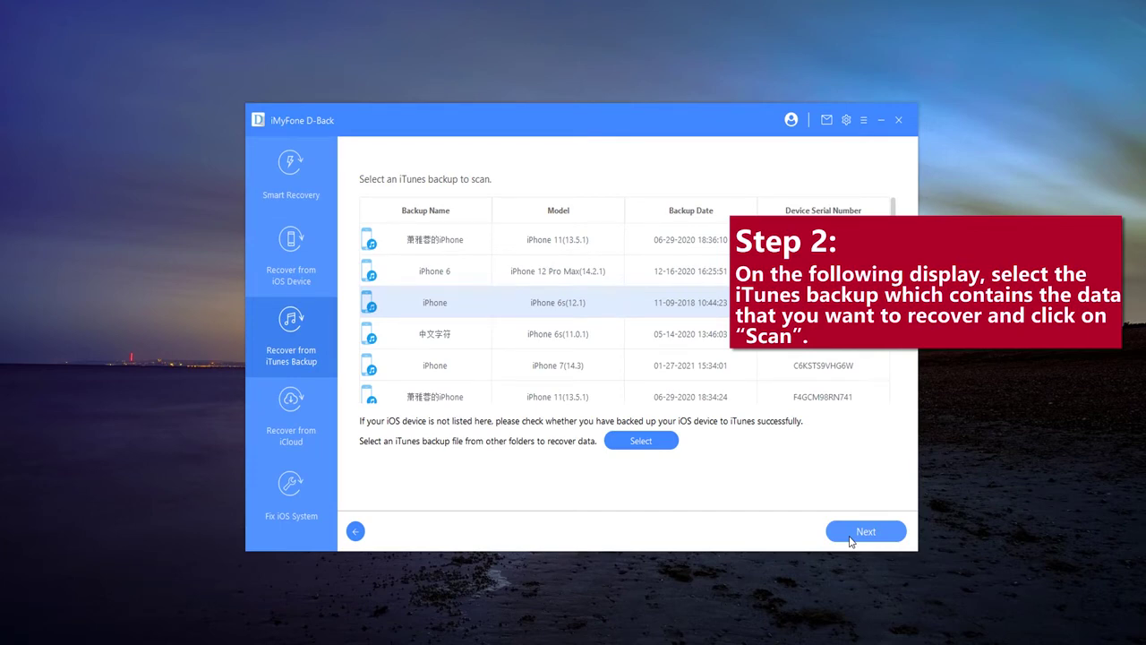
pyautogui.click(851, 536)
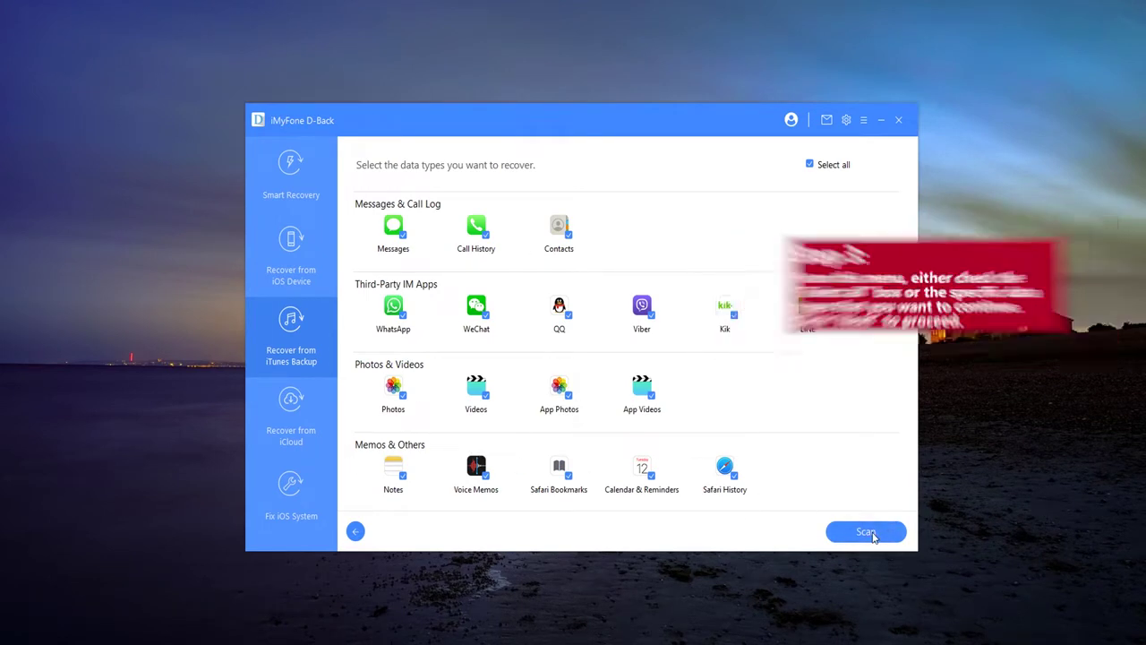
pyautogui.click(866, 532)
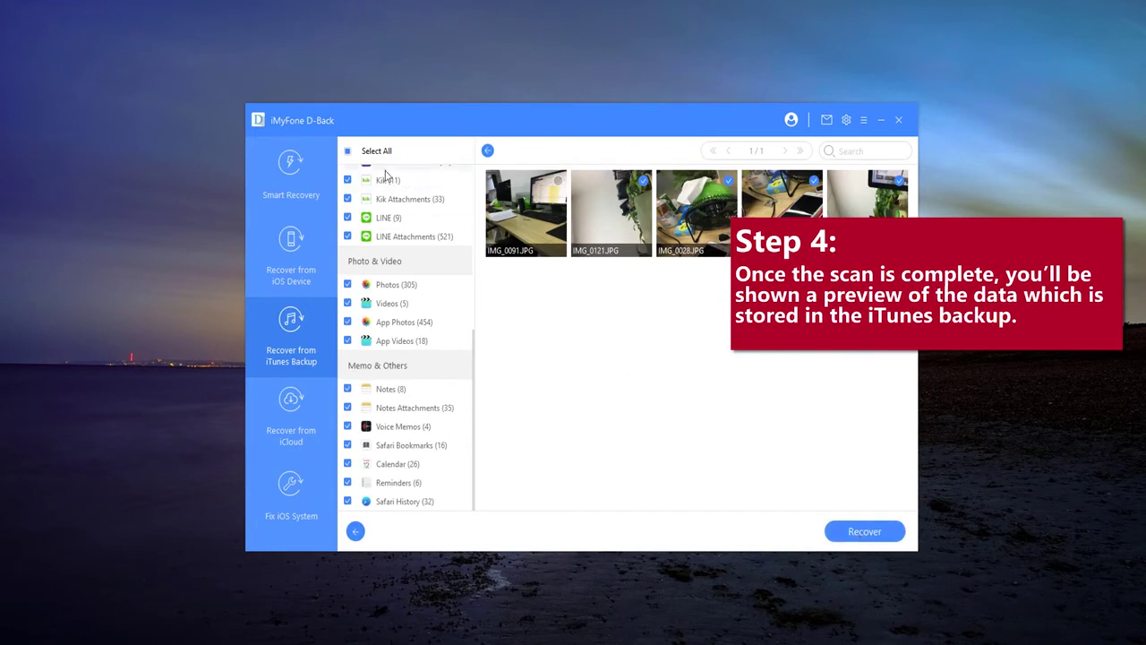
# Recover only Call History from the iTunes backup to the default computer folder.
pyautogui.click(348, 151)
pyautogui.click(347, 151)
pyautogui.scroll(5, 362, 298)
pyautogui.click(347, 241)
pyautogui.click(889, 532)
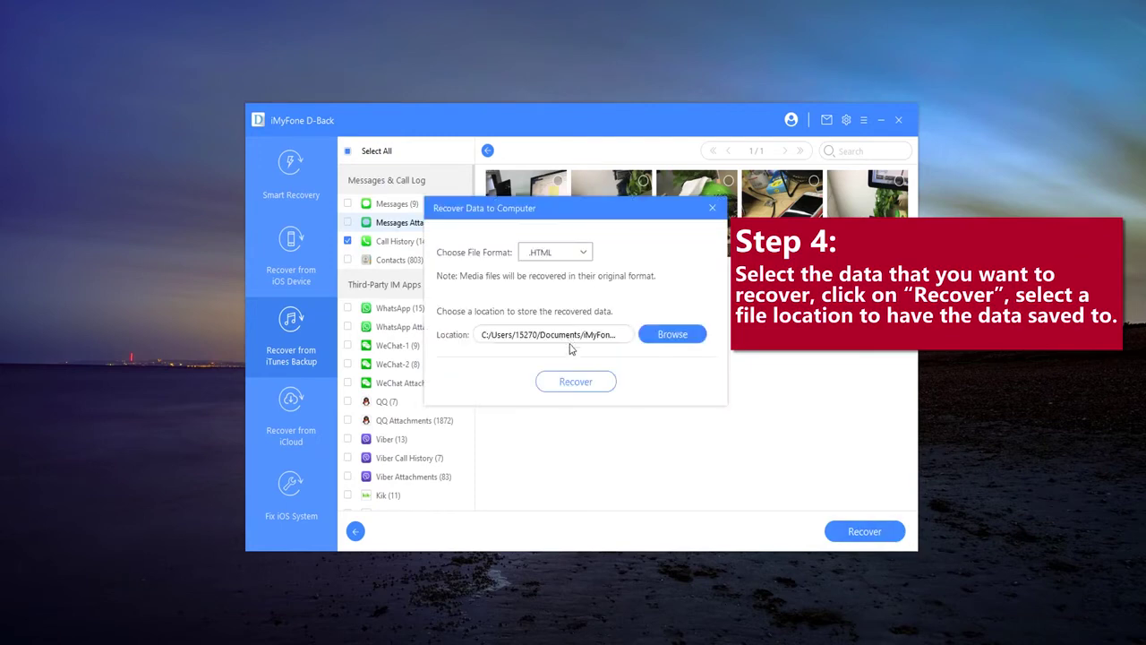
pyautogui.click(586, 383)
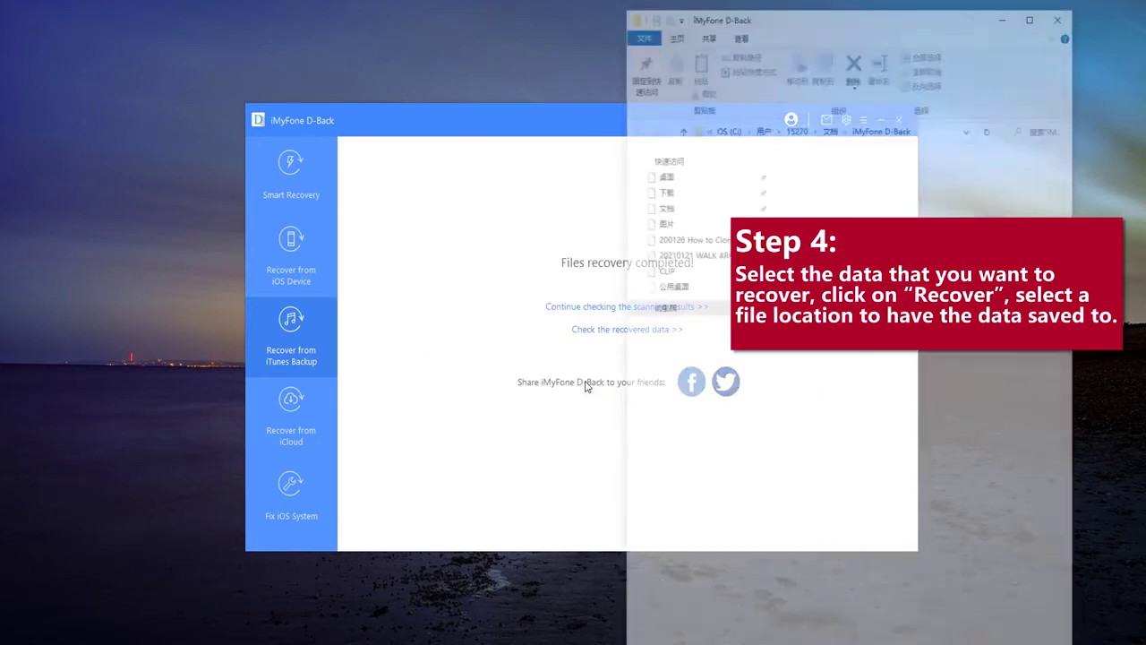
pyautogui.moveTo(787, 25); pyautogui.dragTo(503, 39)
pyautogui.doubleClick(548, 185)
pyautogui.doubleClick(556, 200)
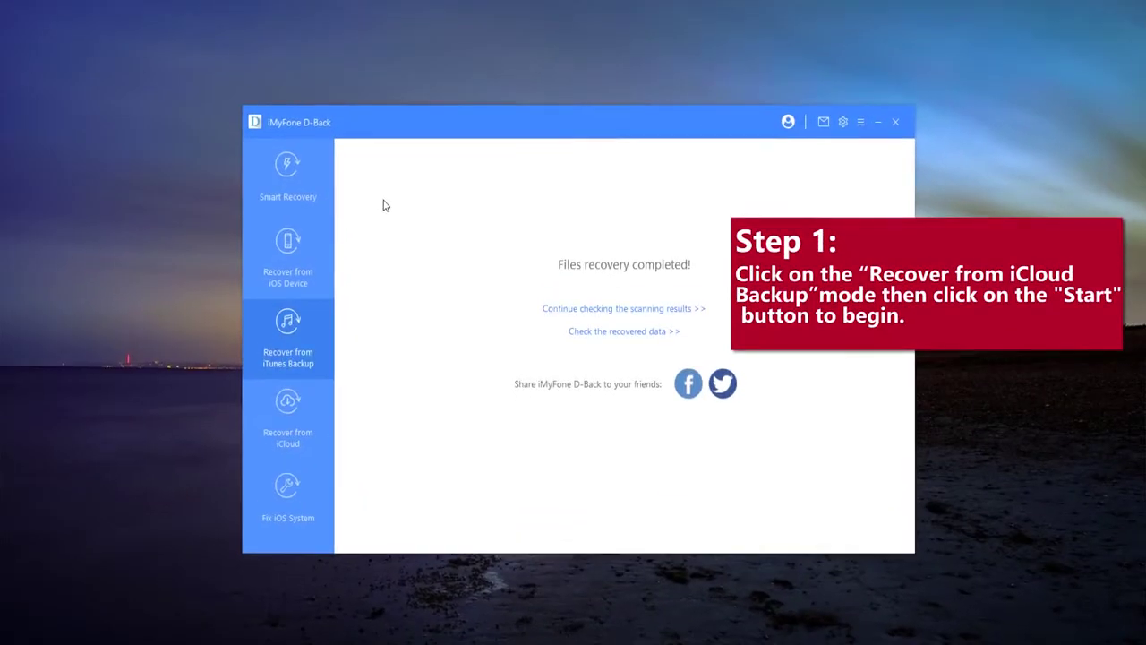
# Start iCloud recovery and sign in with the Apple ID e-mail and password.
pyautogui.click(279, 432)
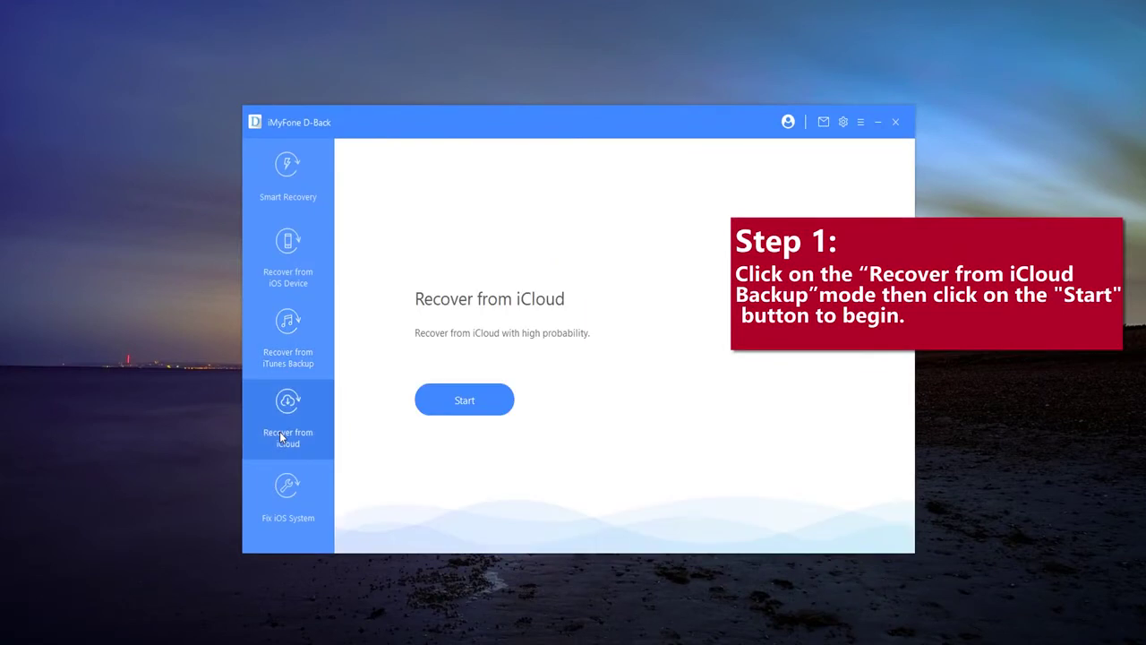
pyautogui.click(491, 409)
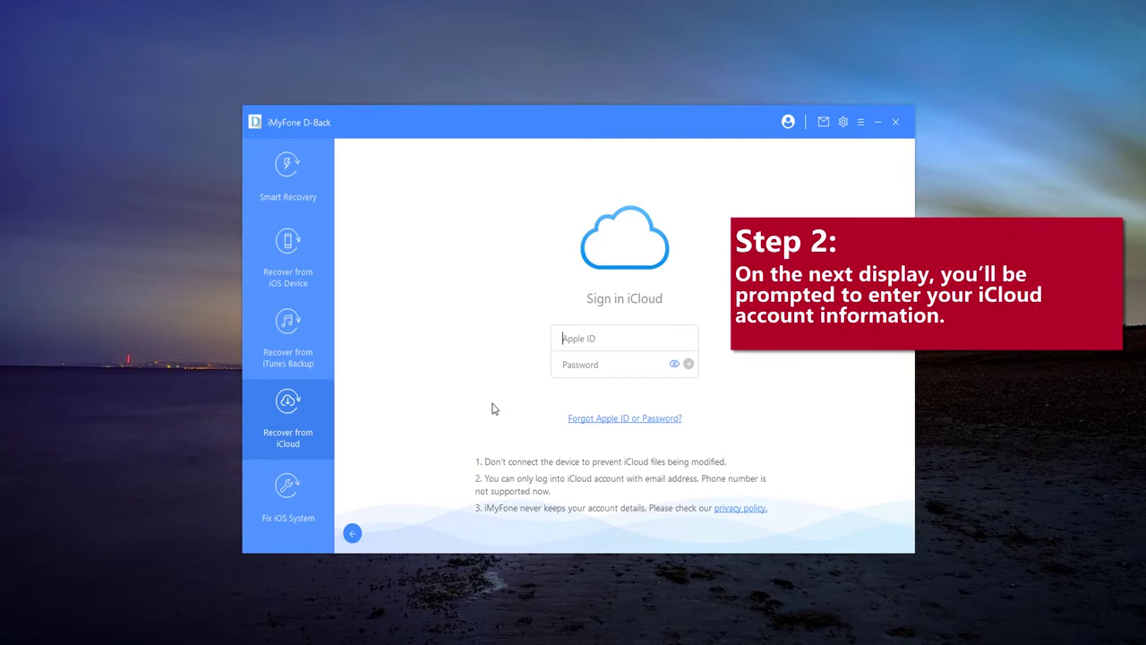
pyautogui.click(617, 364)
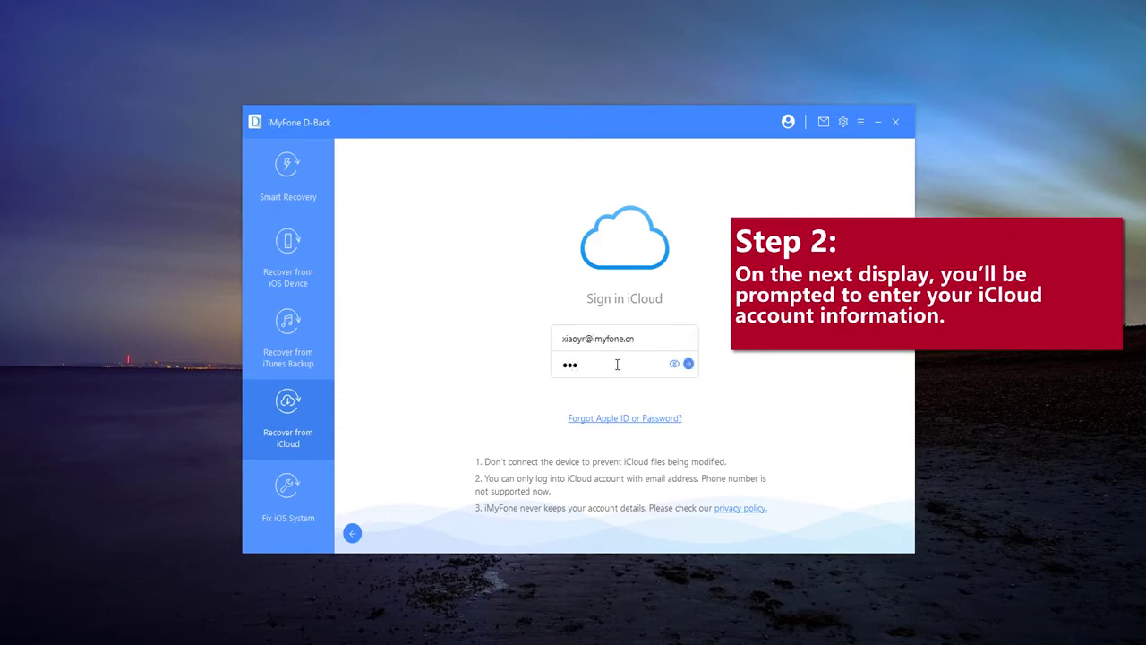
pyautogui.click(689, 364)
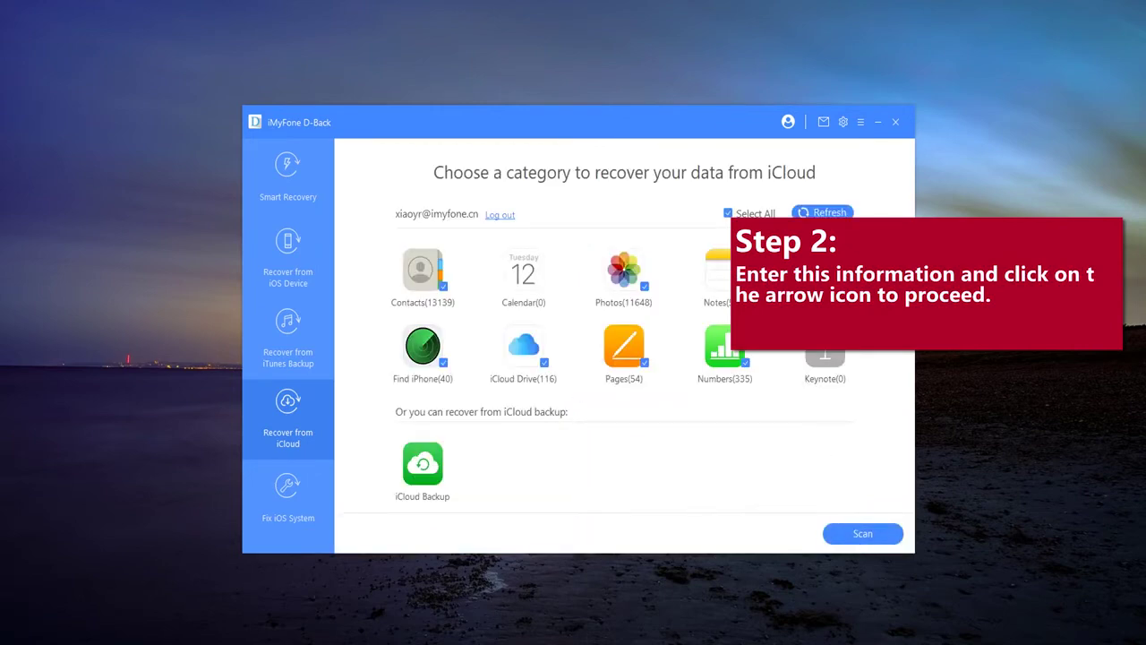
# Choose the iCloud data category and scan it, bringing up 553 recoverable notes.
pyautogui.click(728, 214)
pyautogui.click(728, 214)
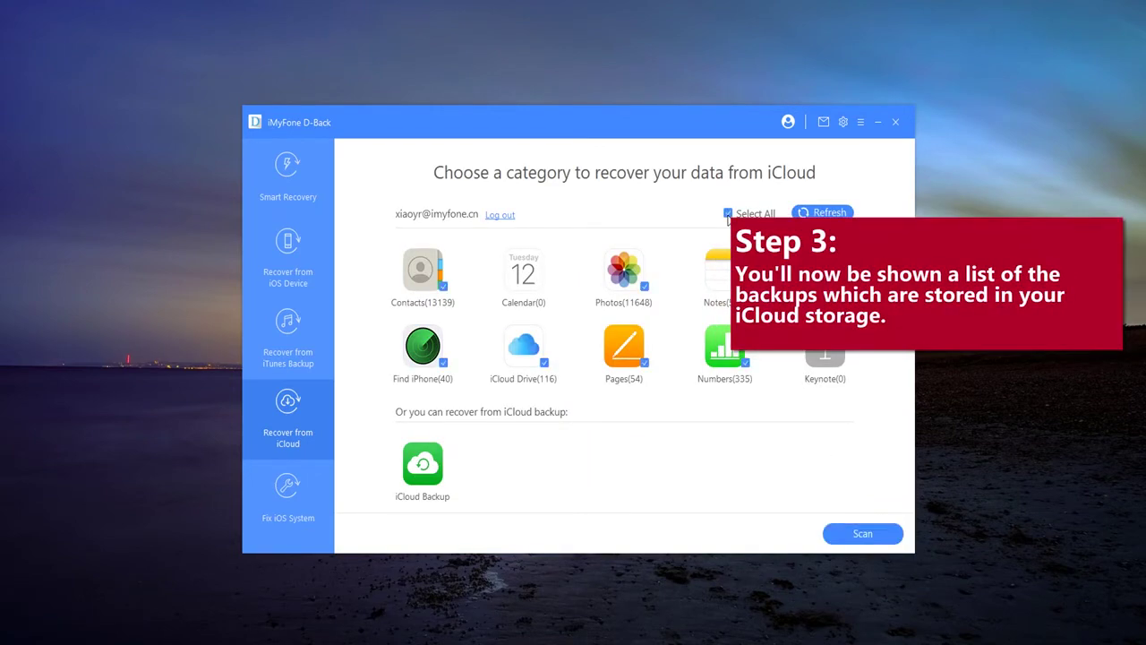
pyautogui.click(728, 214)
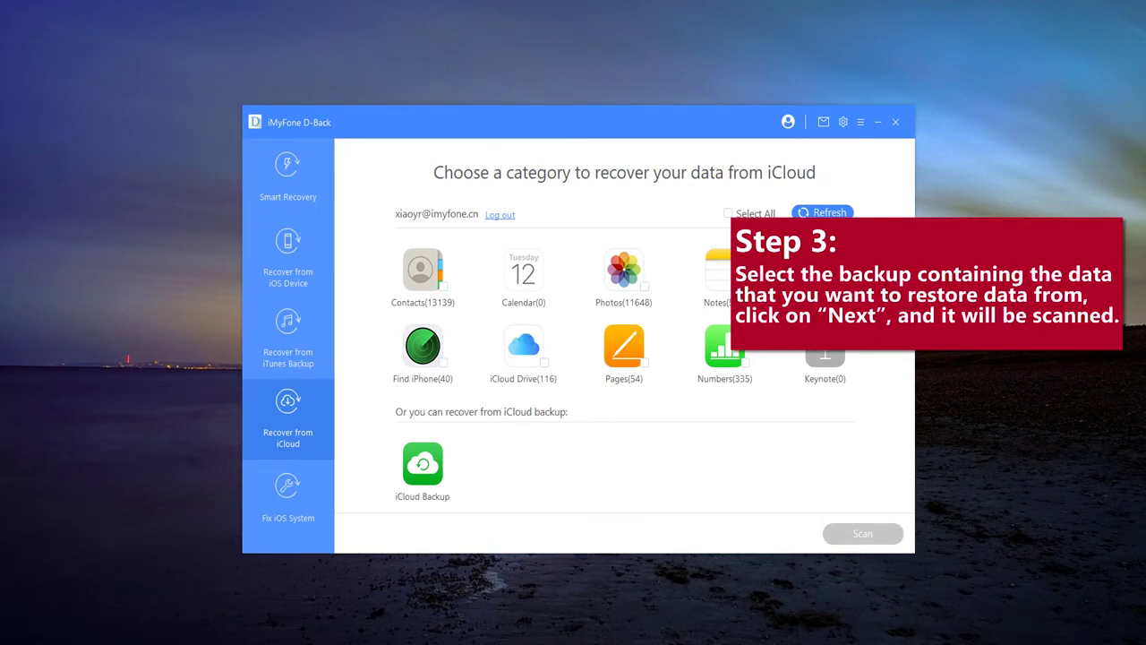
pyautogui.click(728, 213)
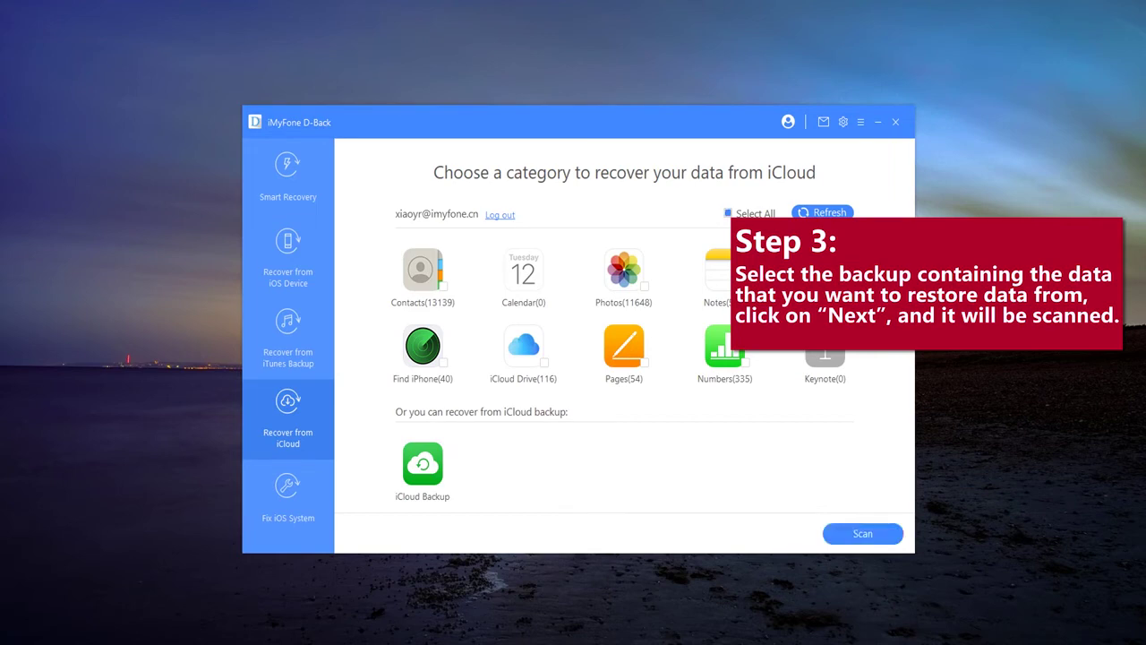
pyautogui.click(876, 541)
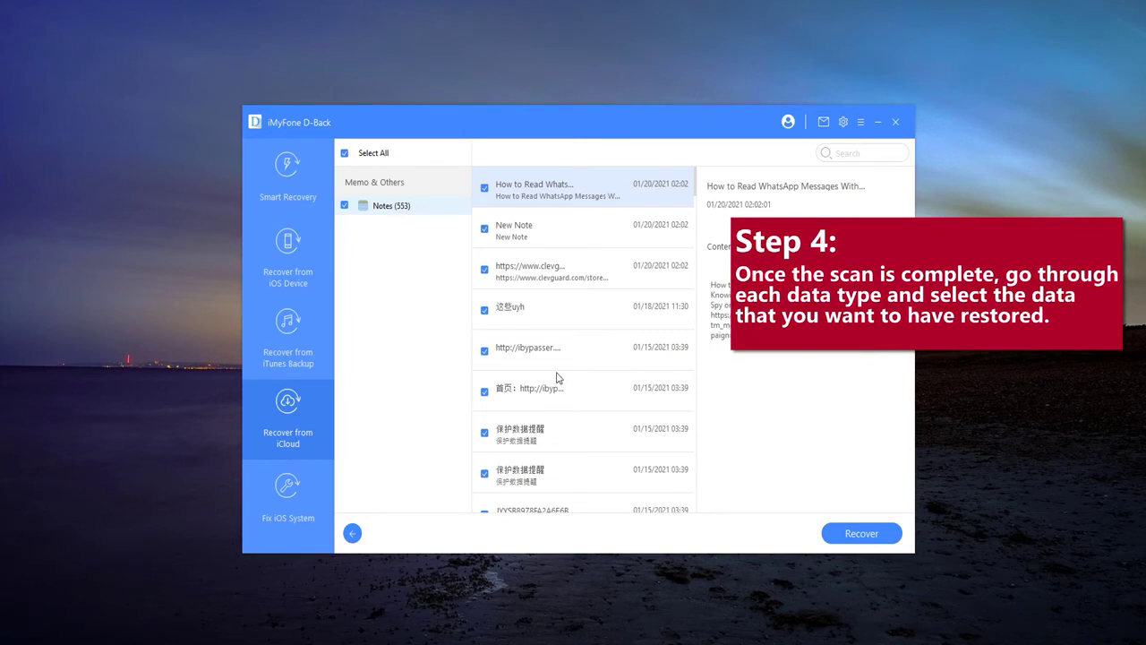
# Review the 553 iCloud notes and recover them to the default computer folder.
pyautogui.scroll(-5, 560, 374)
pyautogui.scroll(-5, 564, 380)
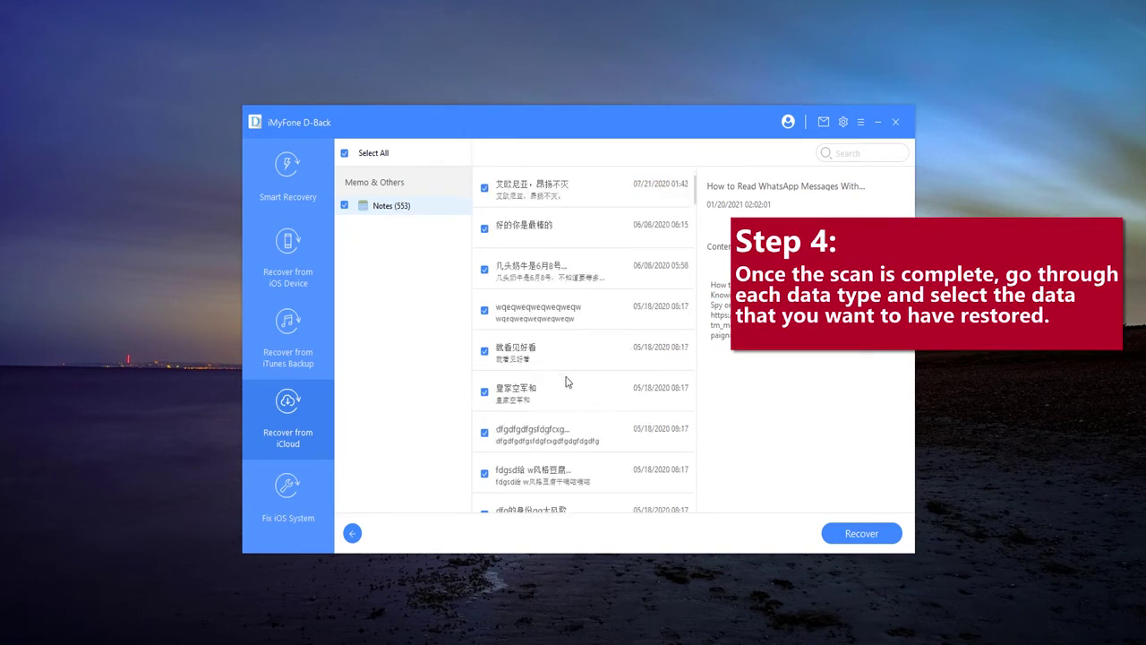
pyautogui.click(873, 535)
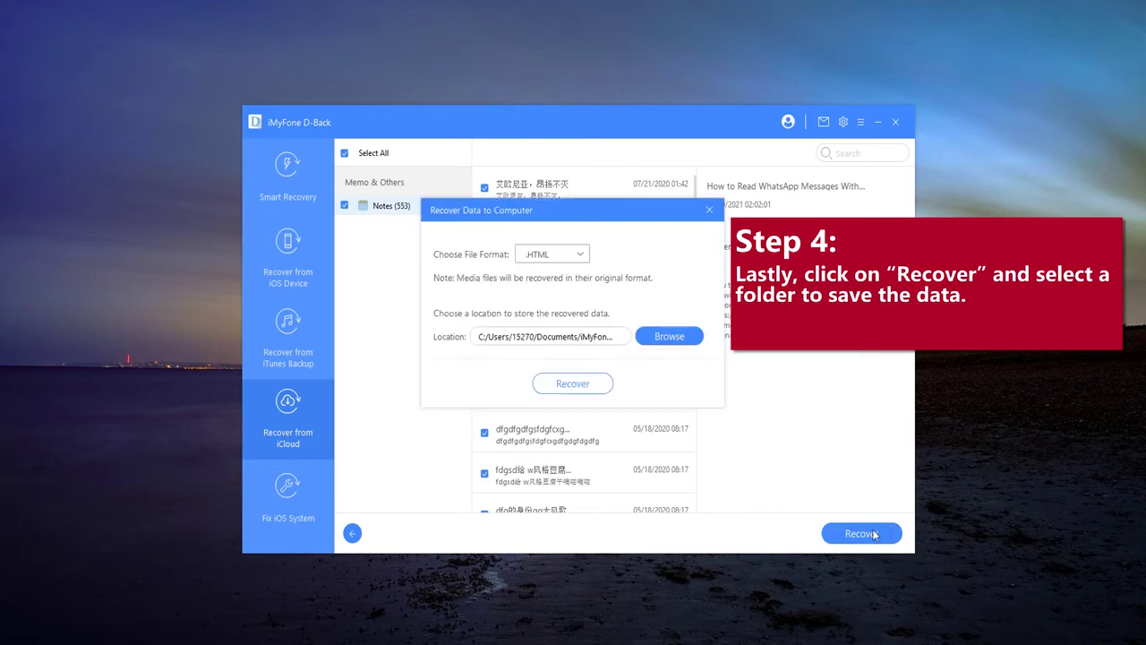
pyautogui.click(577, 384)
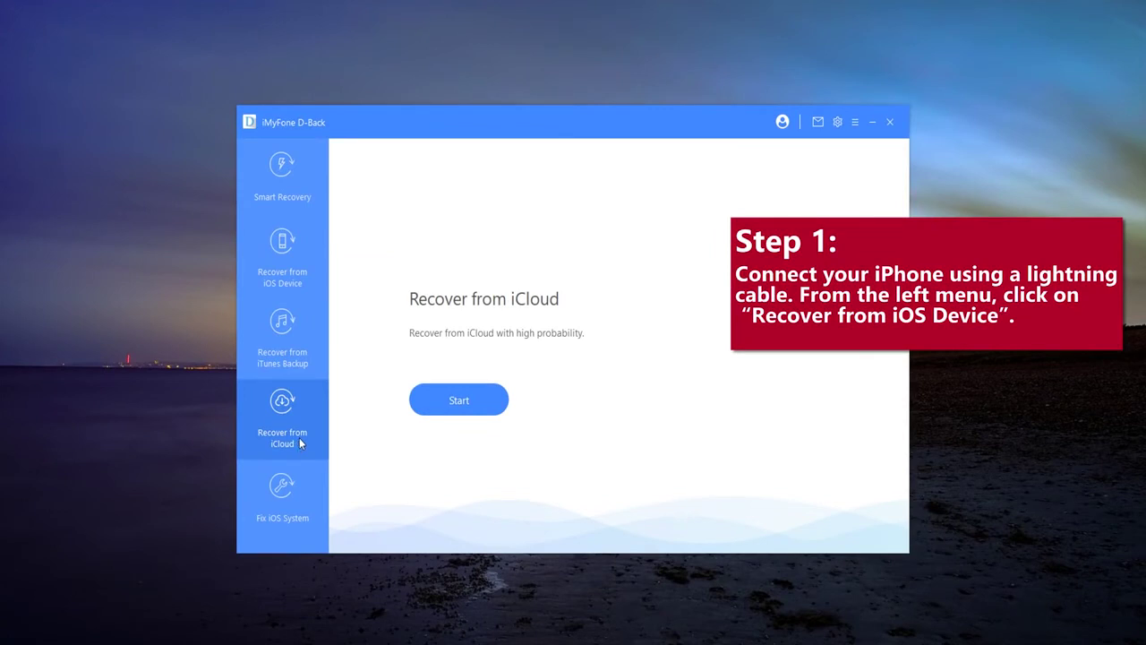
# Start iOS device recovery and continue with the detected iPhone 7.
pyautogui.click(288, 262)
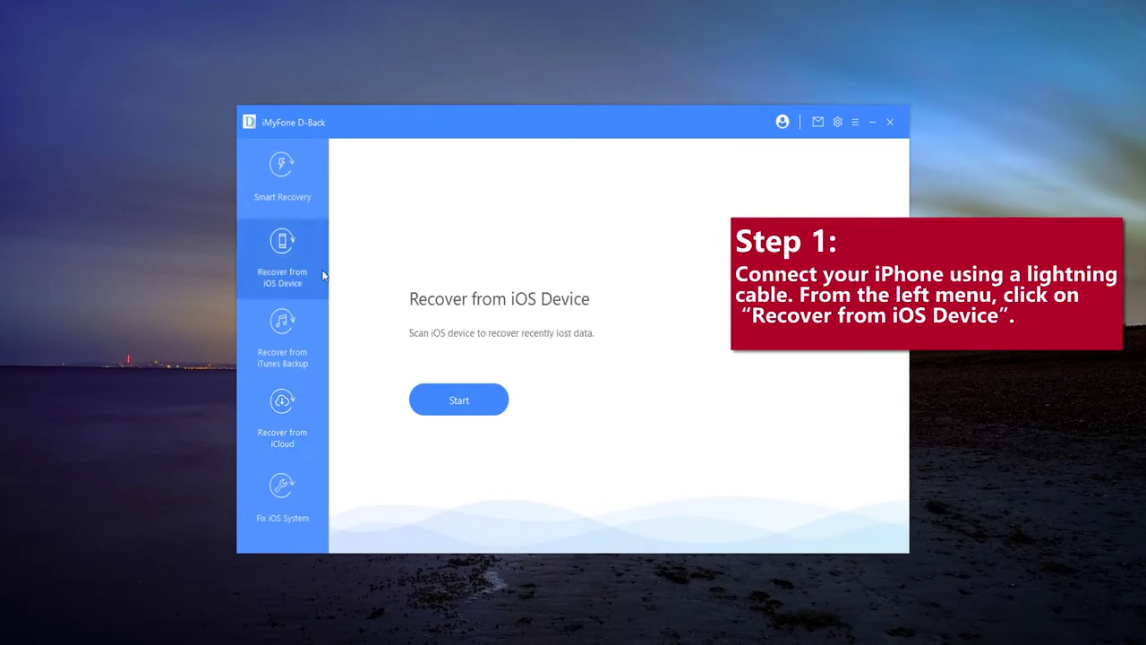
pyautogui.click(484, 400)
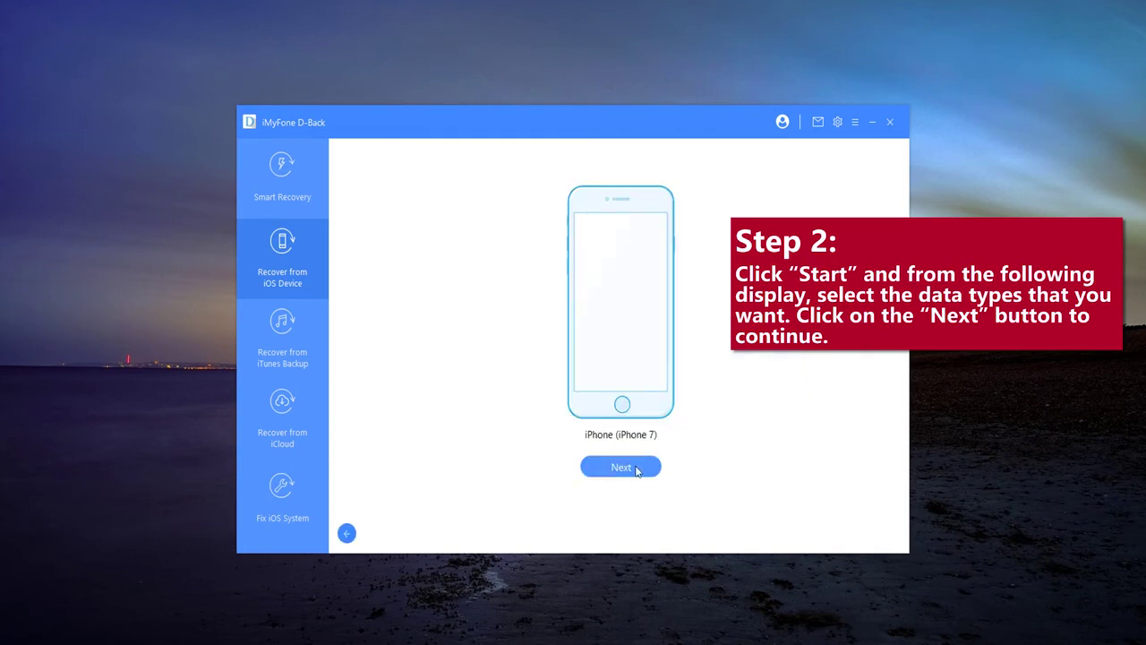
pyautogui.click(640, 468)
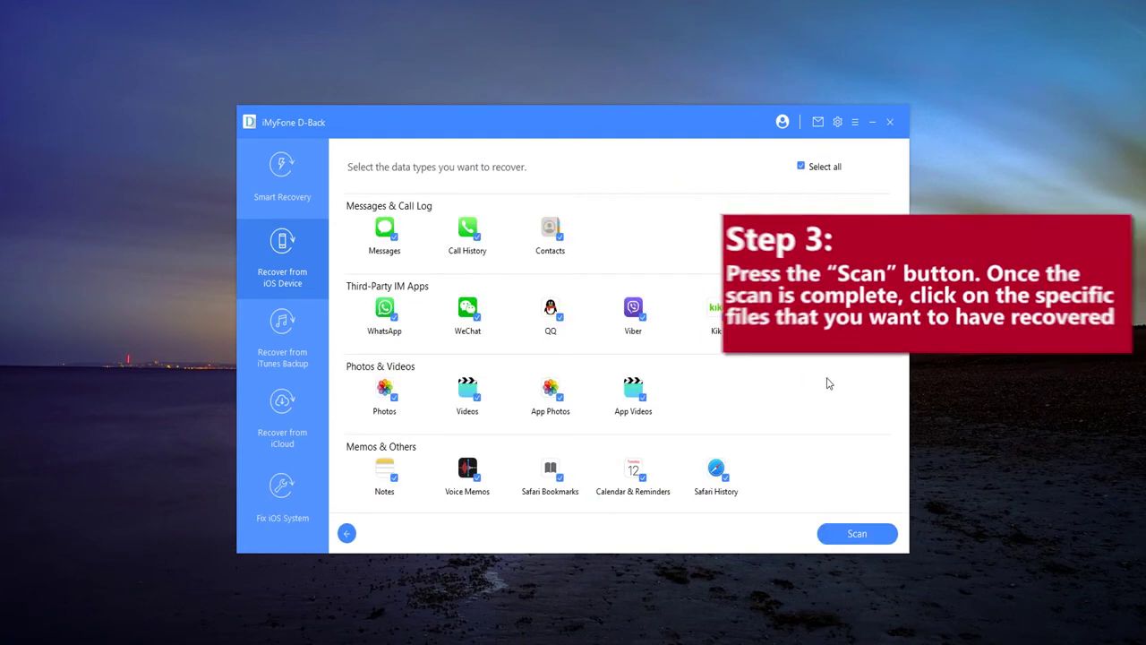
# Scan the iPhone 7 and recover its WhatsApp attachment photos to the computer.
pyautogui.click(855, 535)
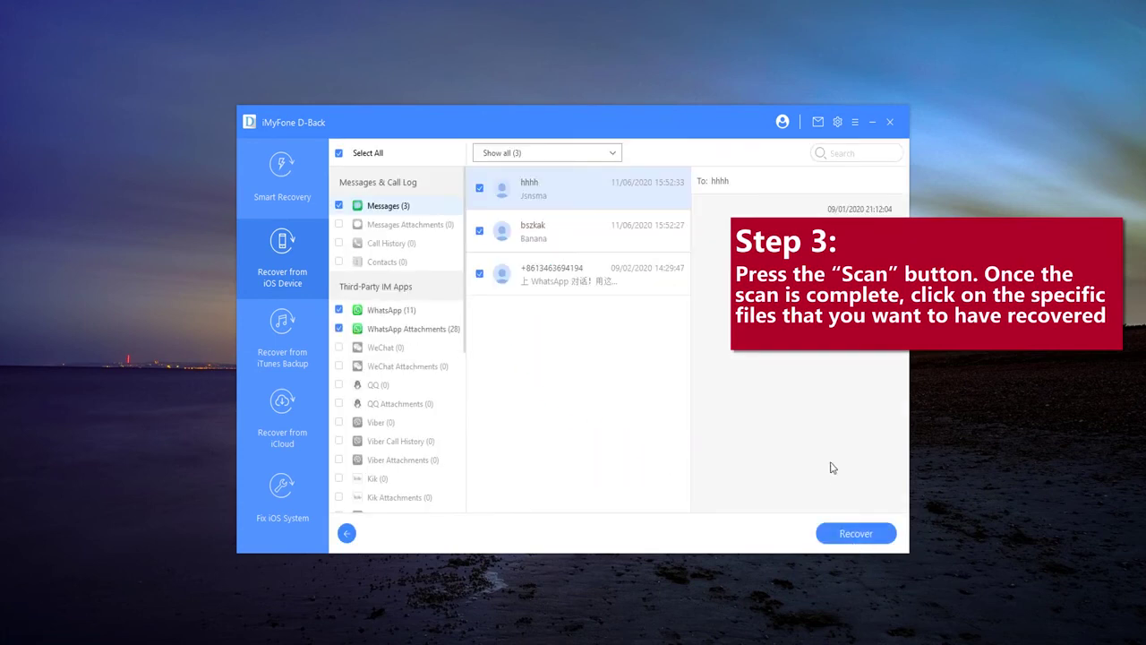
pyautogui.click(405, 332)
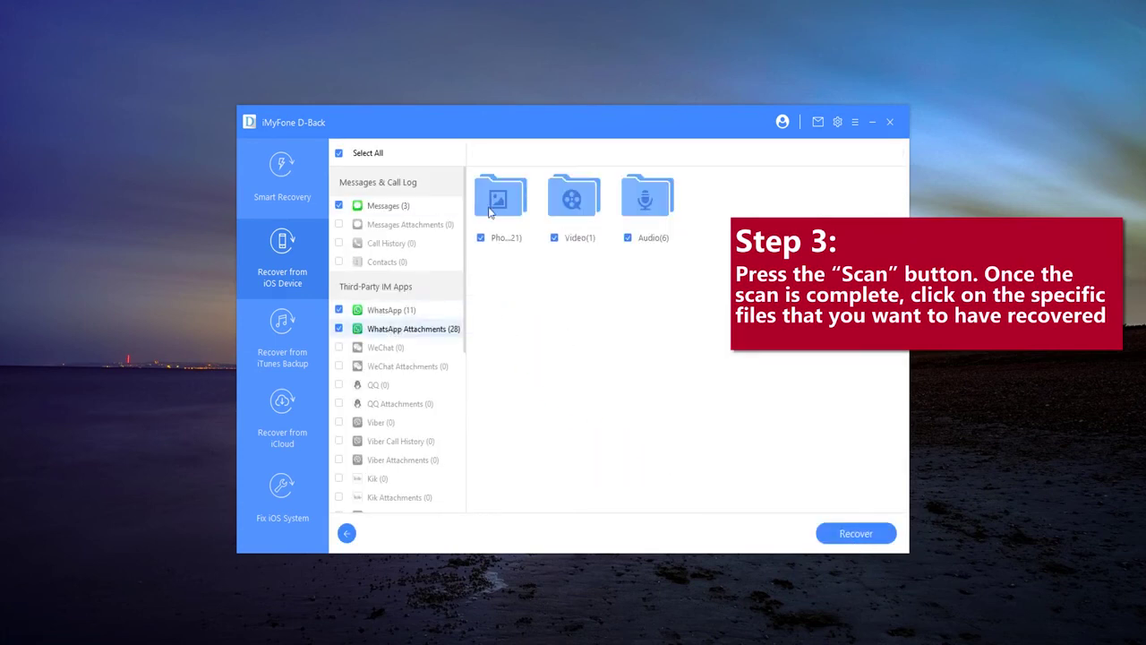
pyautogui.doubleClick(506, 206)
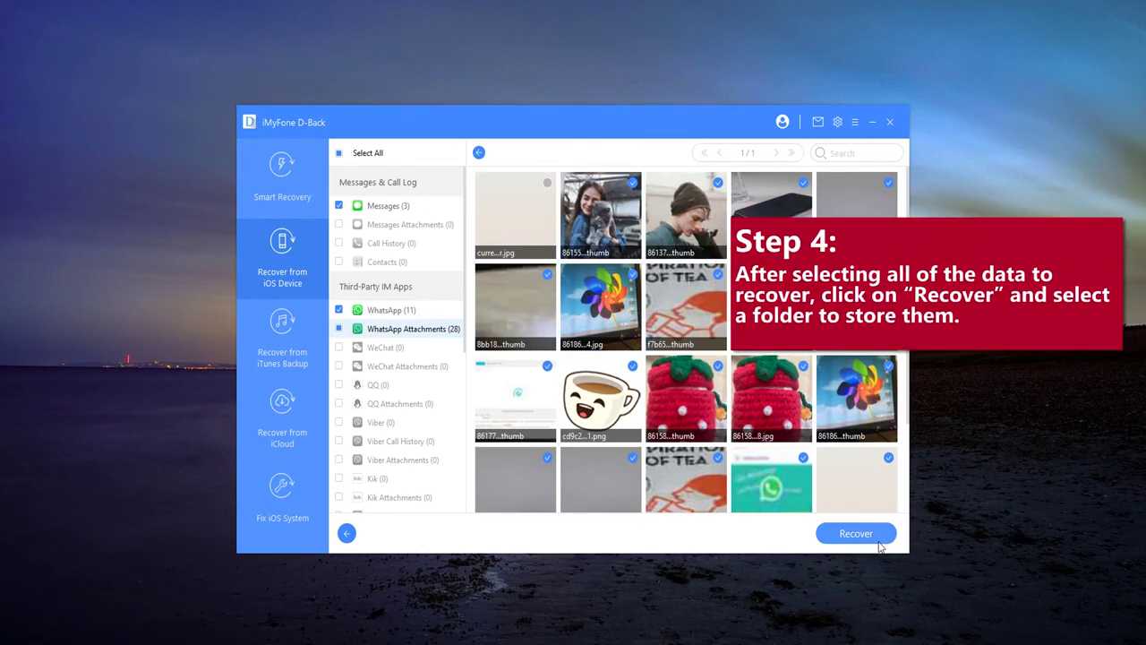
pyautogui.click(878, 542)
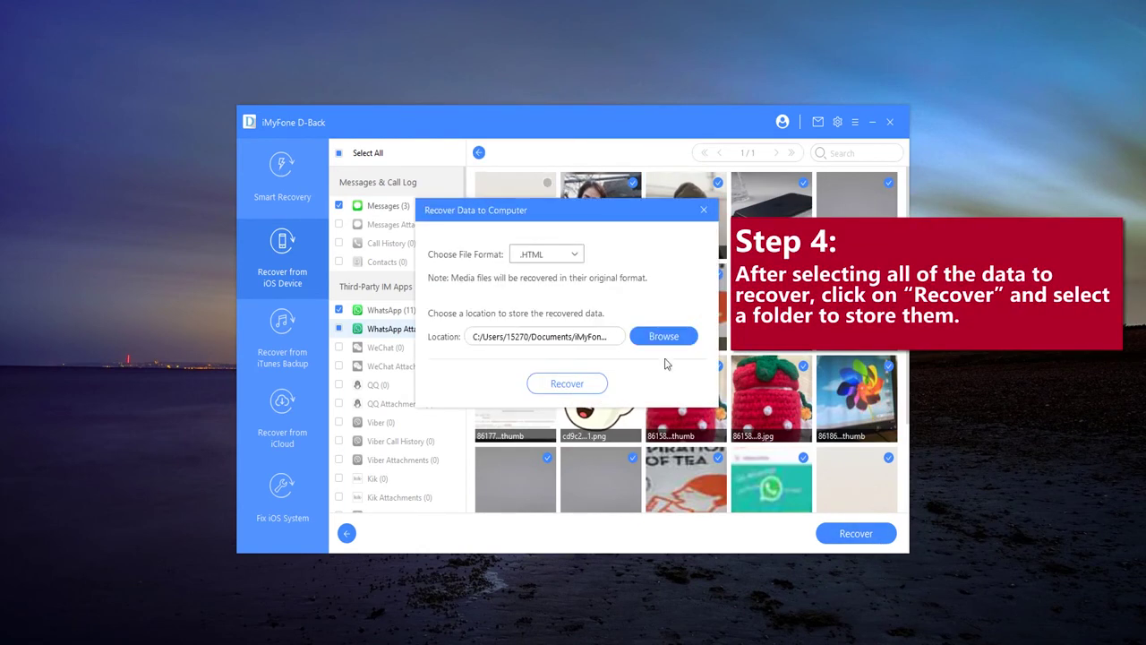
pyautogui.click(584, 391)
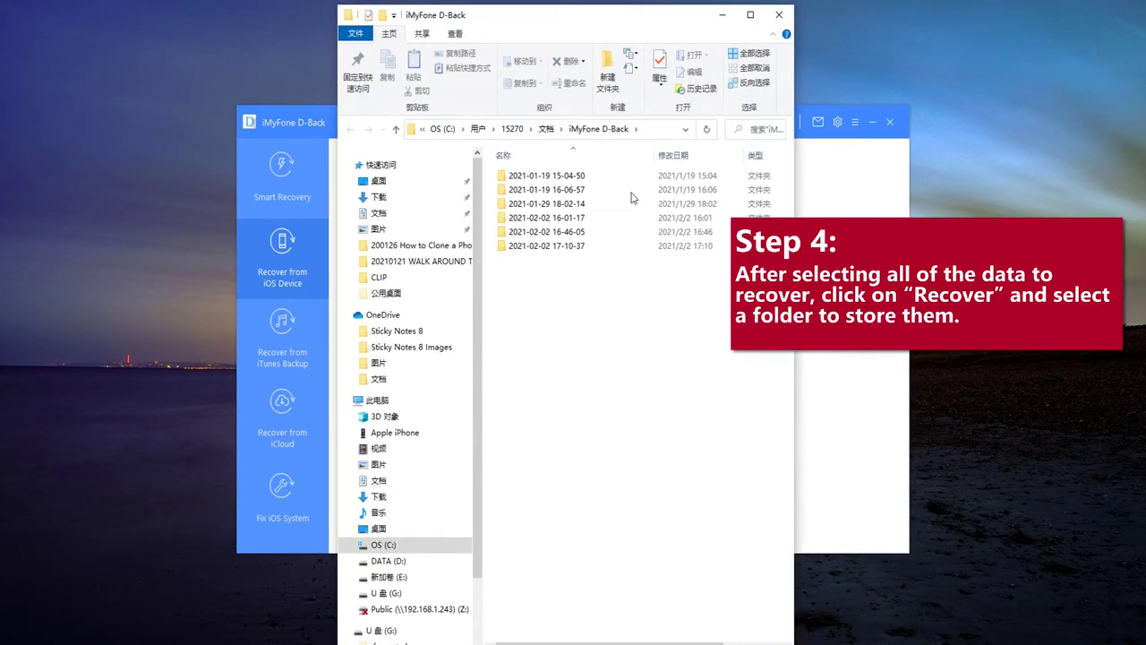